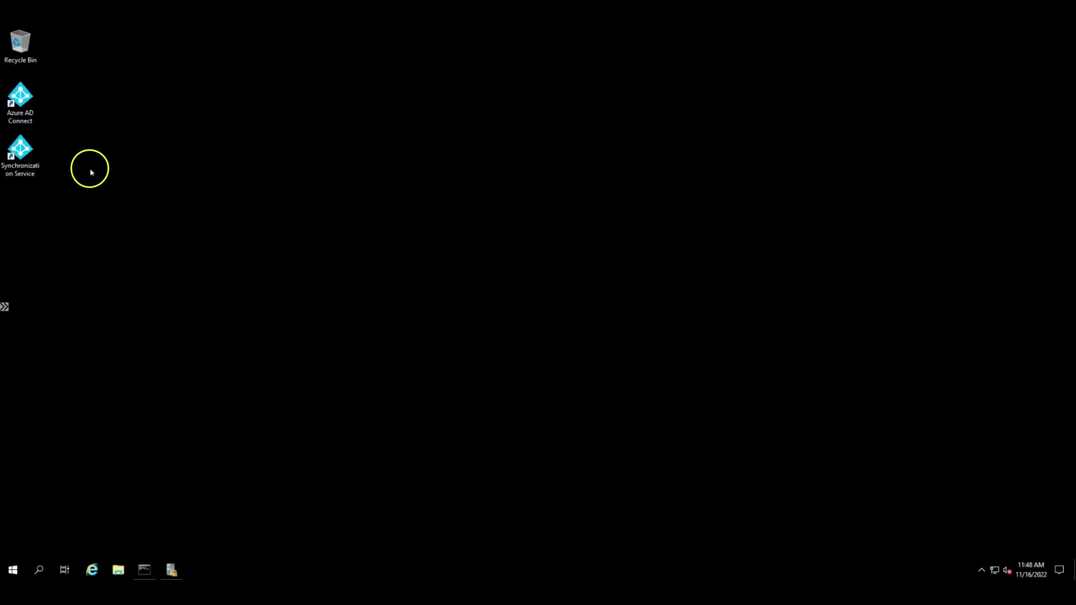
# - Try launching the Synchronization Service Manager and dismiss its connection error message
pyautogui.click(39, 162)
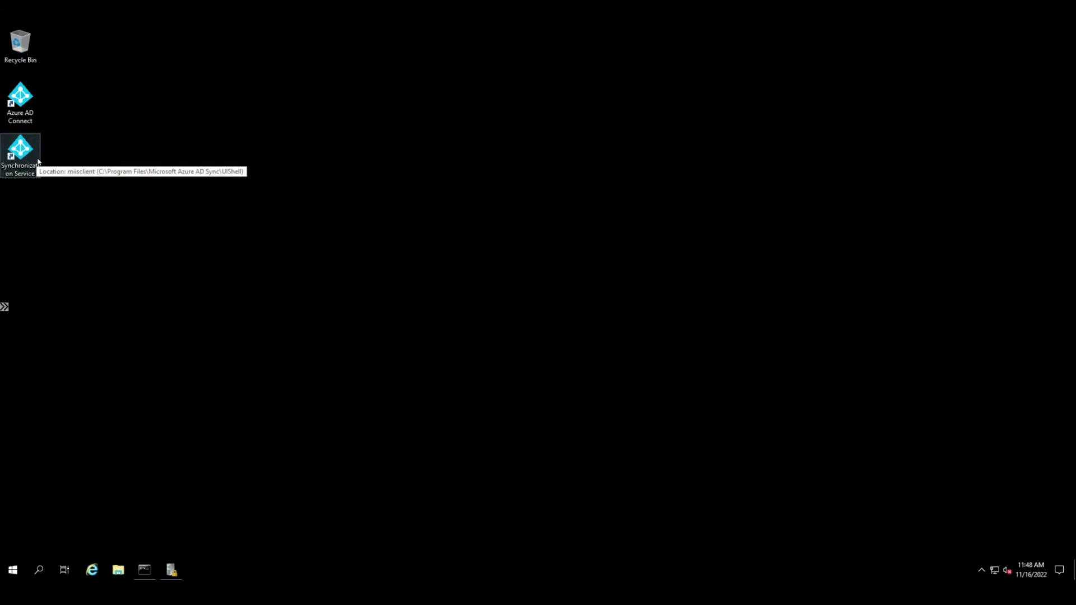
pyautogui.doubleClick(30, 156)
pyautogui.click(576, 303)
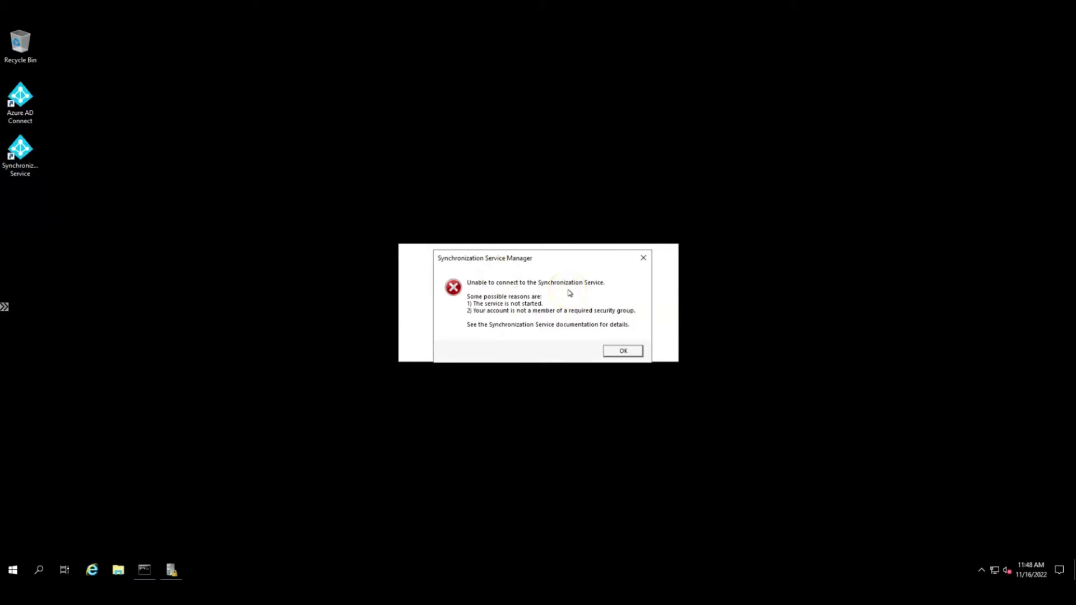
pyautogui.click(558, 271)
pyautogui.click(623, 352)
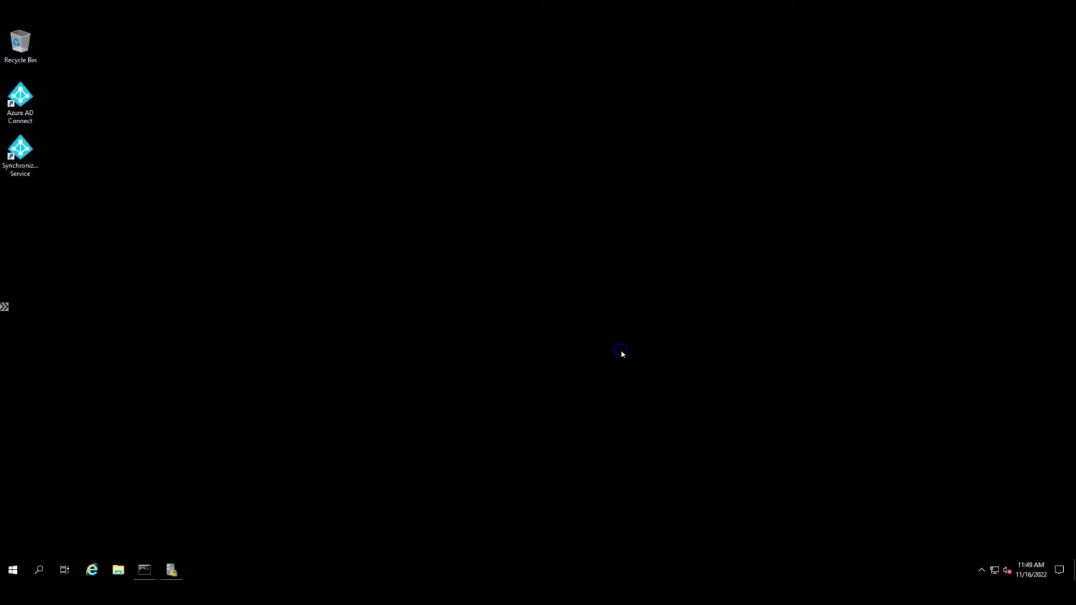
# - Open the Services console with services.msc and select Microsoft Azure AD Sync
pyautogui.rightClick(12, 569)
pyautogui.click(52, 515)
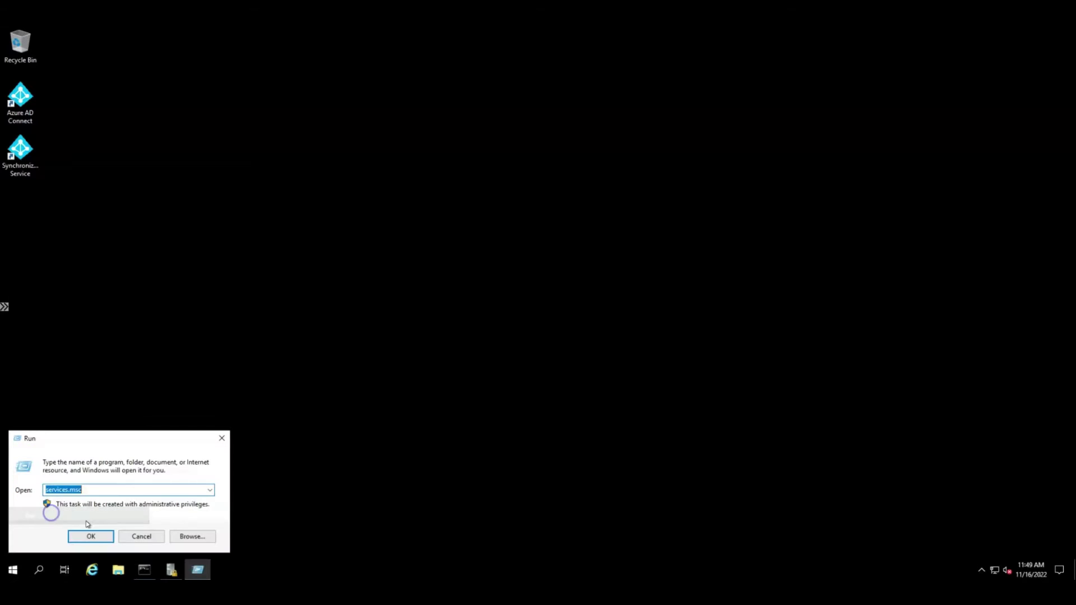
pyautogui.press('Return')
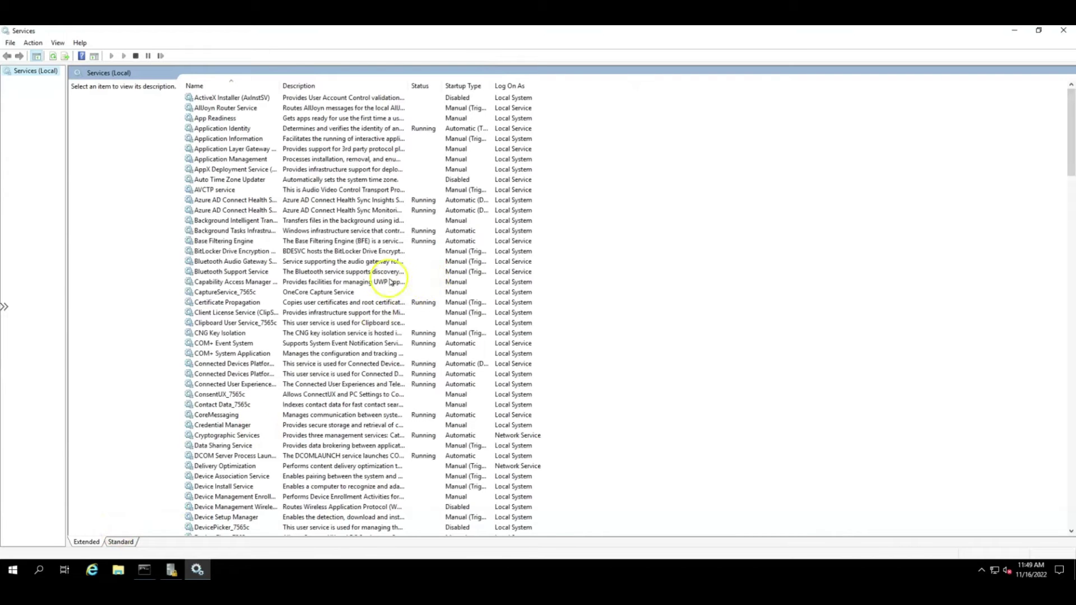
pyautogui.click(334, 272)
pyautogui.scroll(-20, 334, 272)
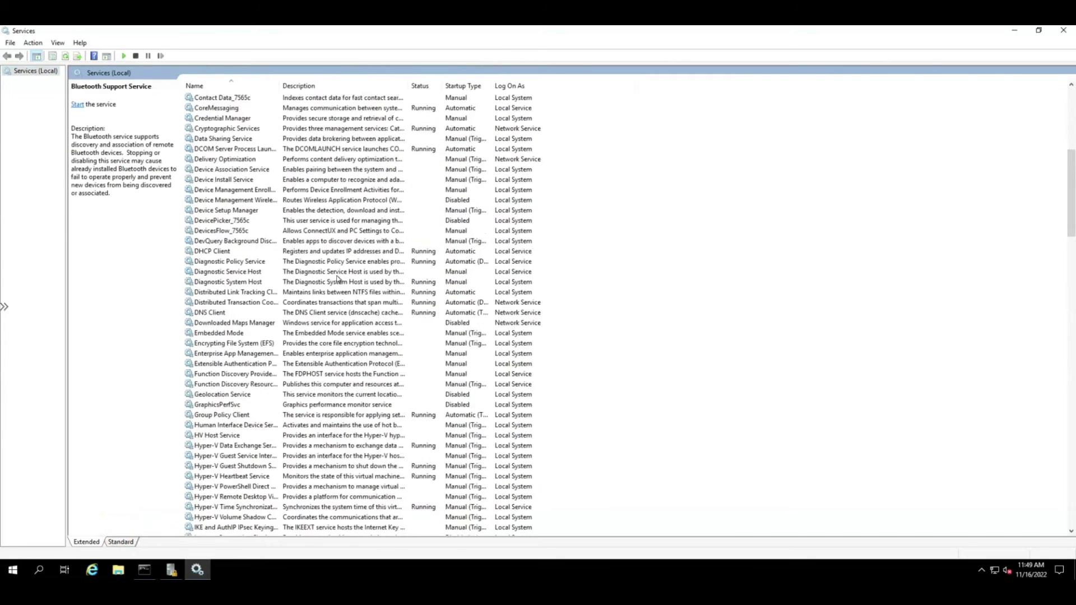
pyautogui.scroll(-2, 338, 279)
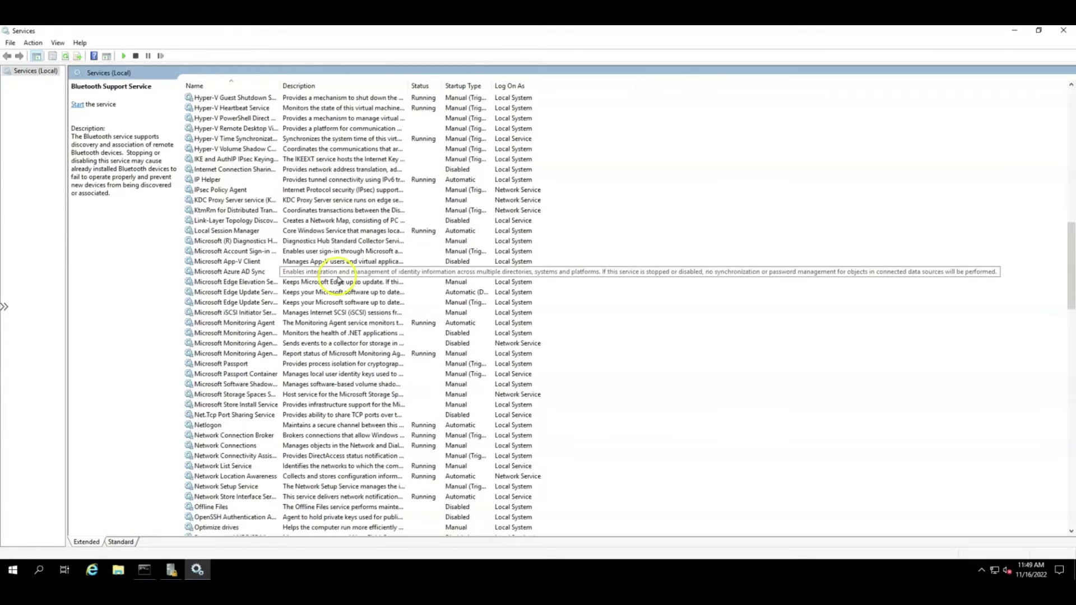
pyautogui.click(257, 272)
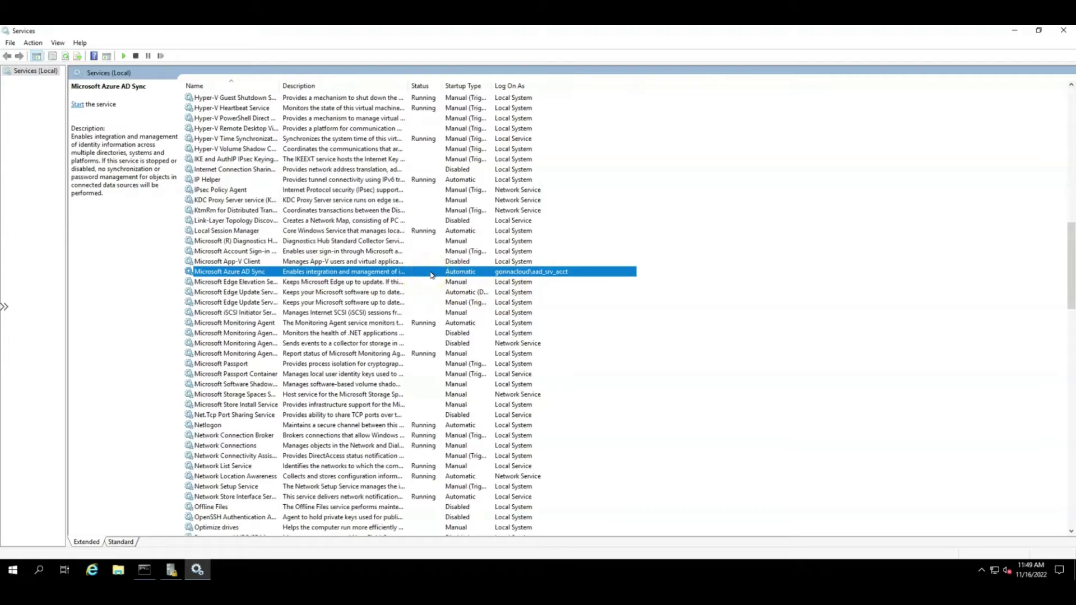
# - Start Microsoft Azure AD Sync from its Properties dialog, dismiss the error 1069 logon failure, and retry
pyautogui.doubleClick(339, 272)
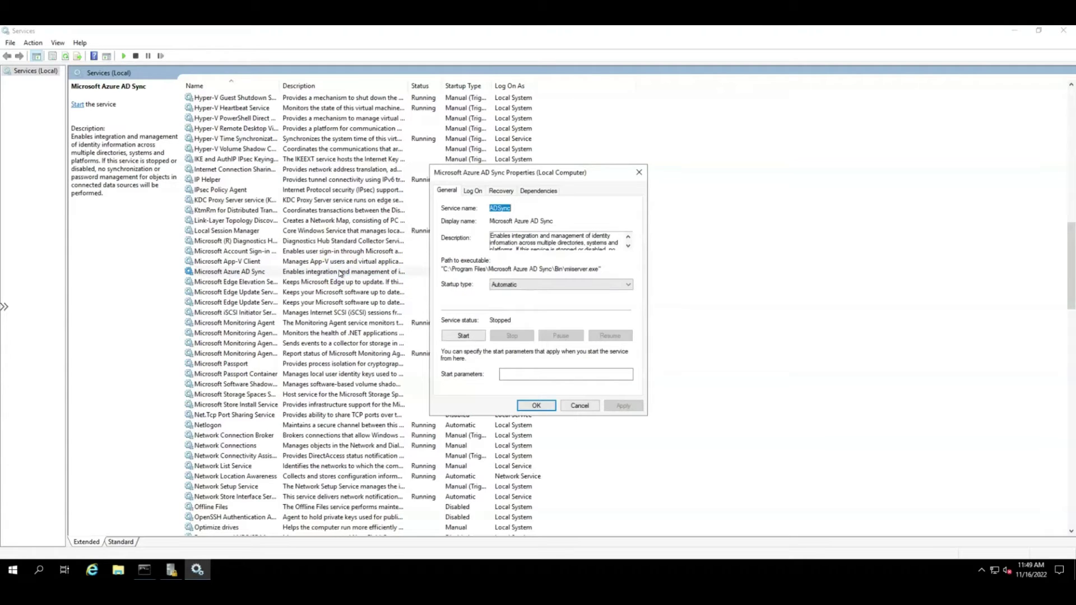
pyautogui.click(464, 336)
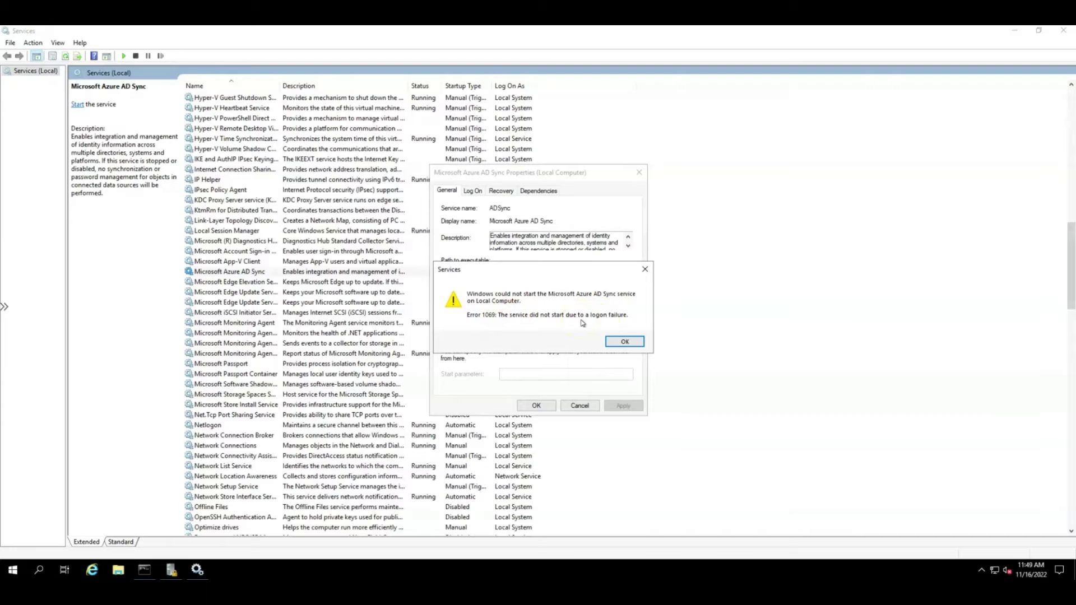
pyautogui.click(616, 340)
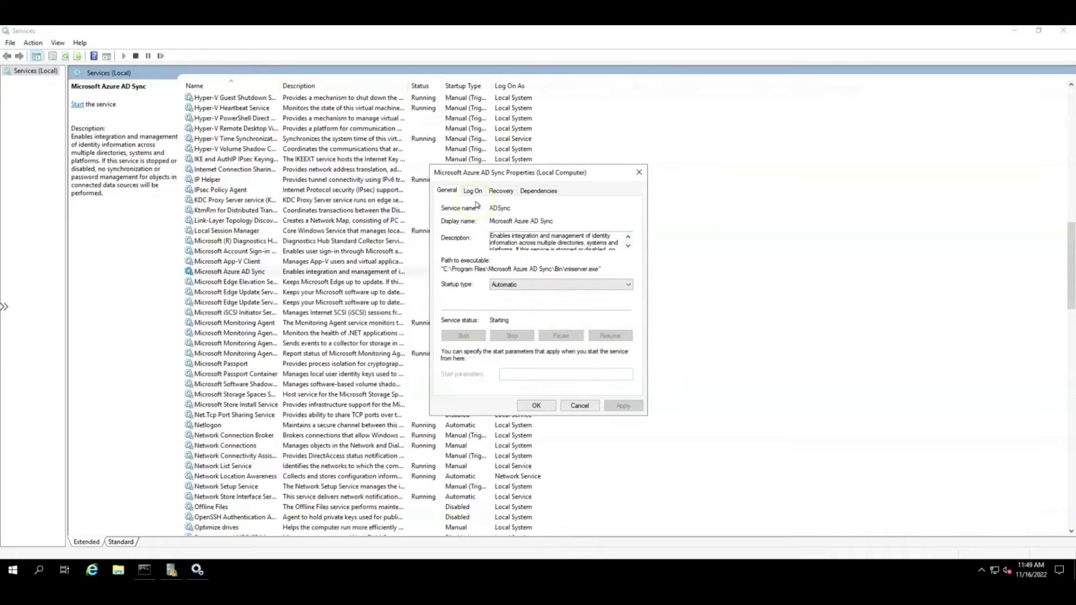
pyautogui.press('space')
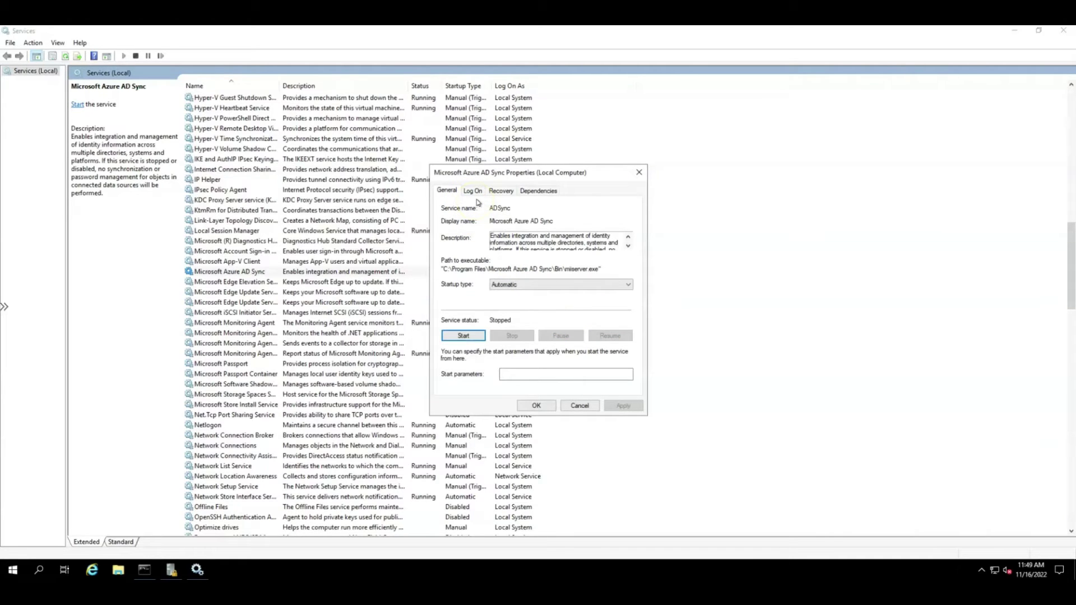
pyautogui.press('space')
pyautogui.press('space')
pyautogui.press('space')
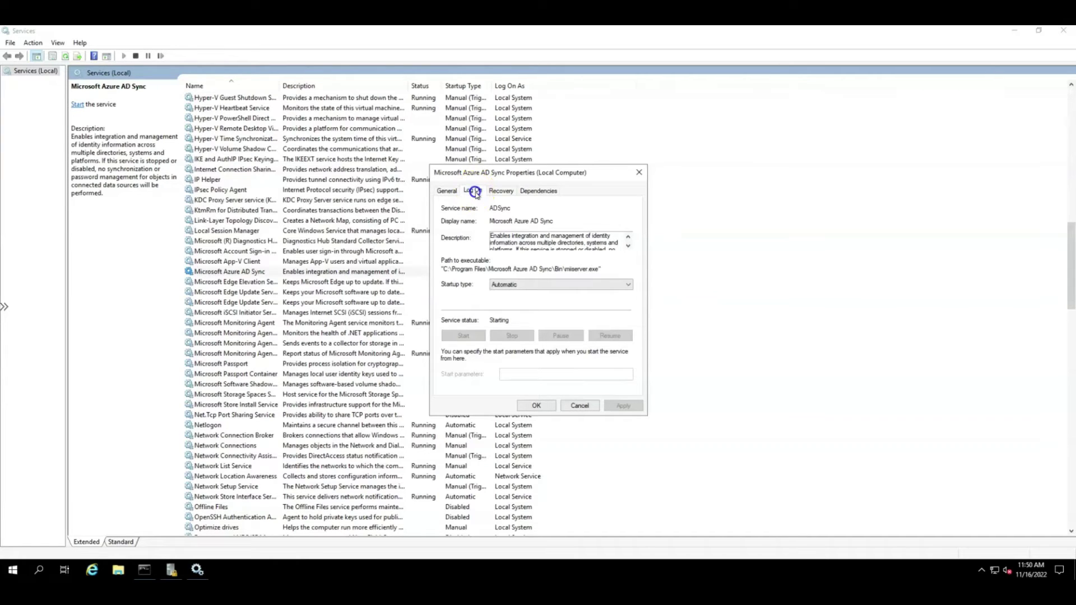
# - On the Log On tab, select the domain account the service runs as, then close the dialog
pyautogui.click(474, 191)
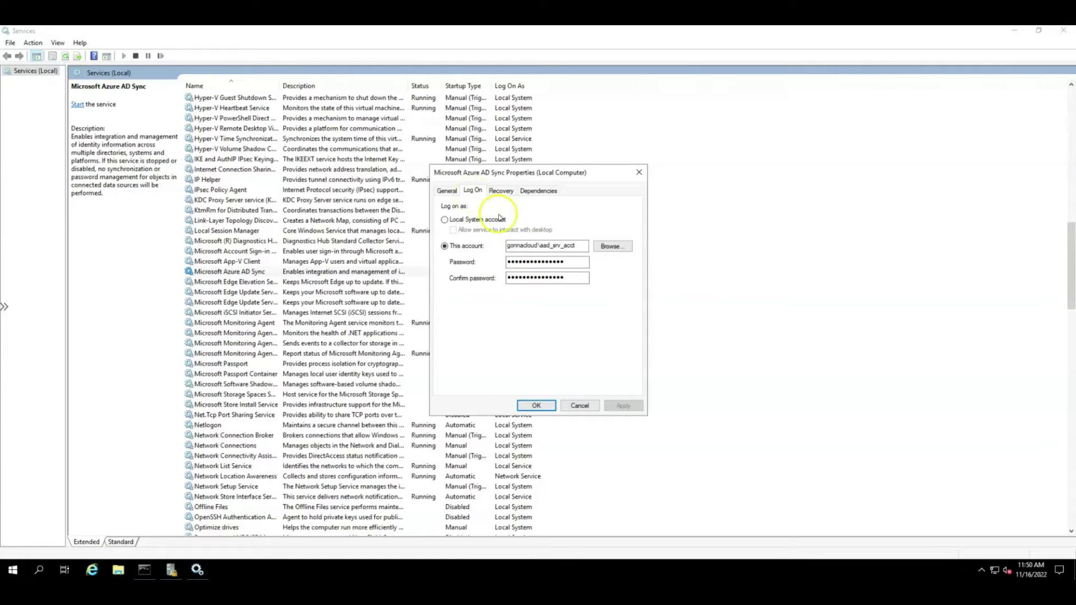
pyautogui.moveTo(539, 245); pyautogui.dragTo(578, 247)
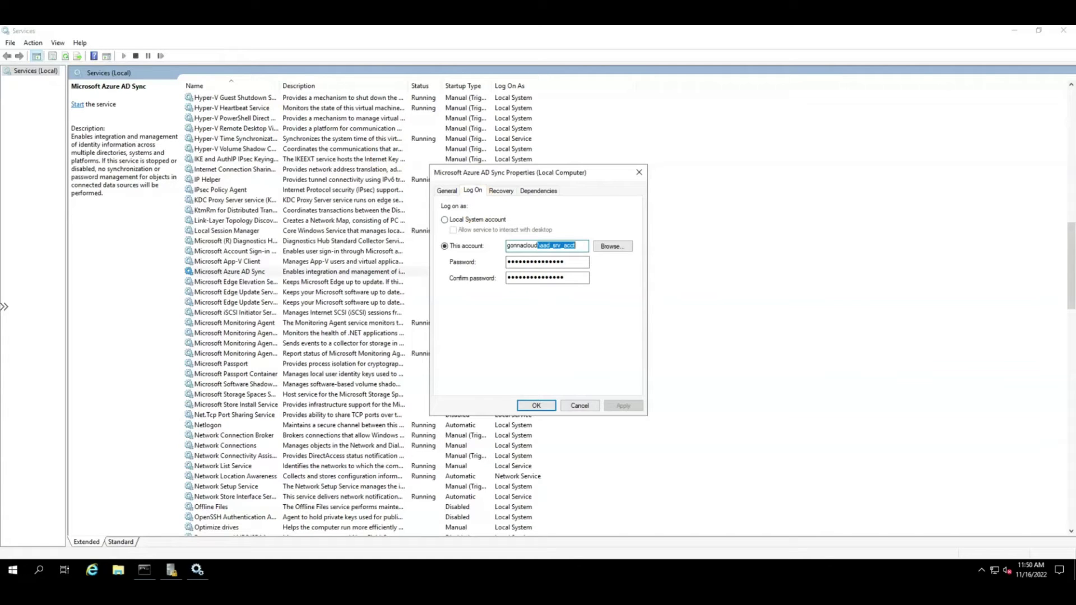
pyautogui.click(471, 263)
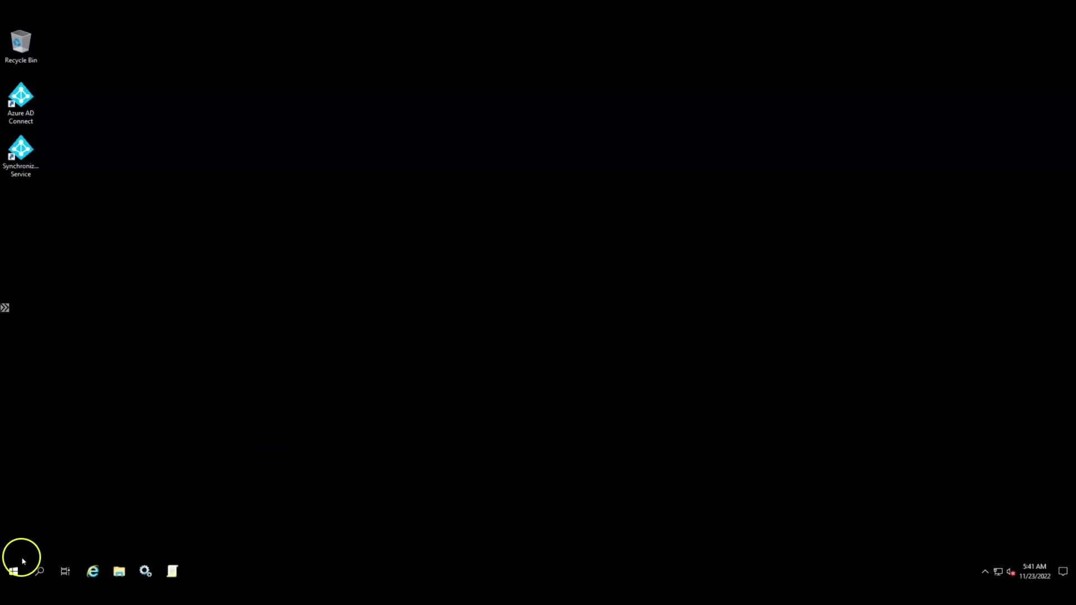
# - Launch the Local Group Policy Editor maximised, with a wider navigation tree pane
pyautogui.rightClick(14, 574)
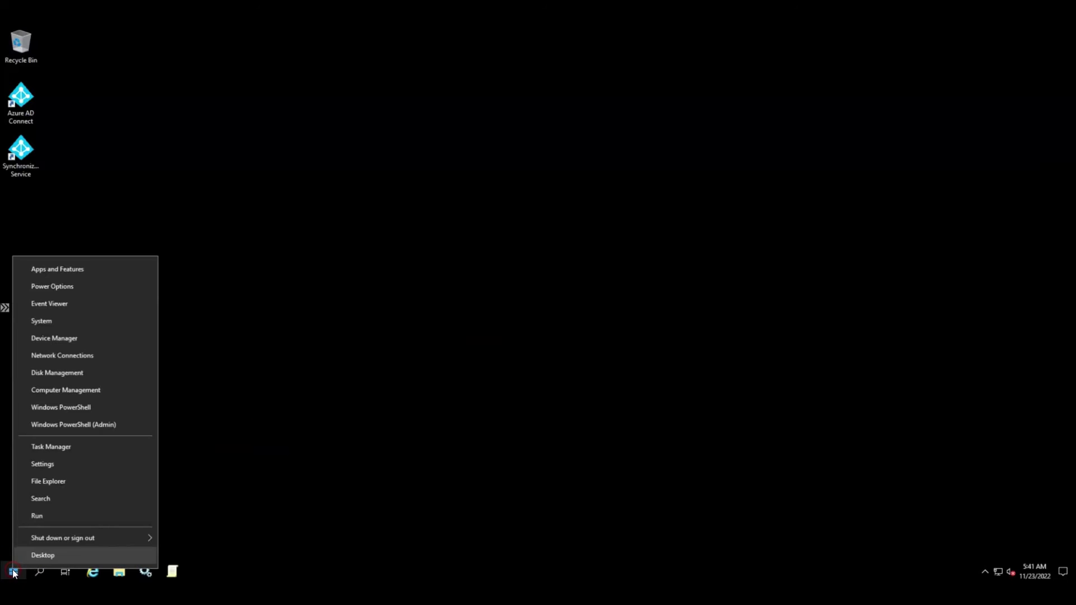
pyautogui.click(94, 518)
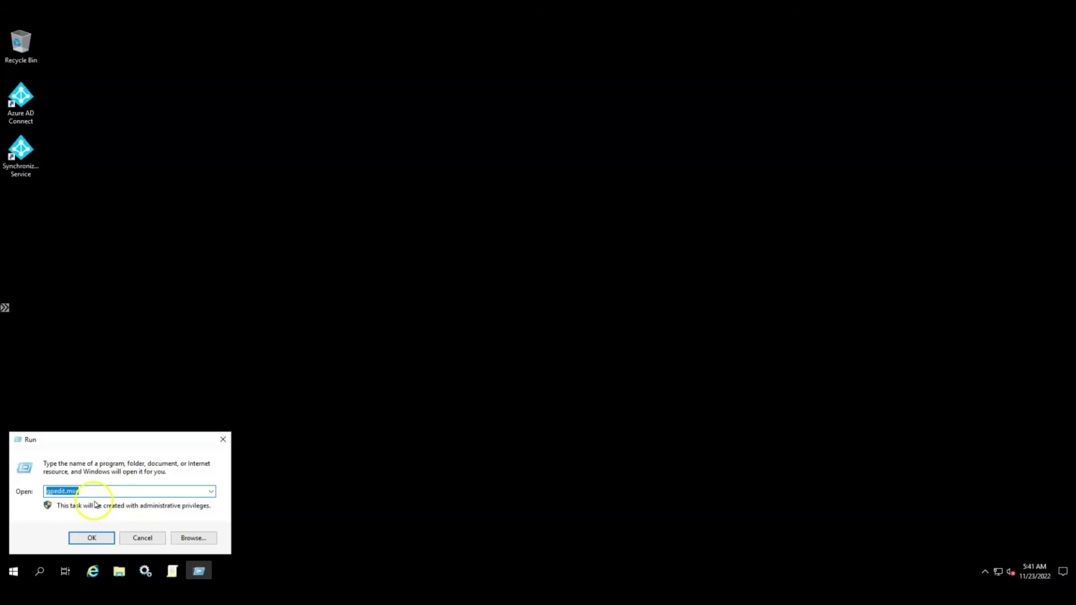
pyautogui.click(93, 538)
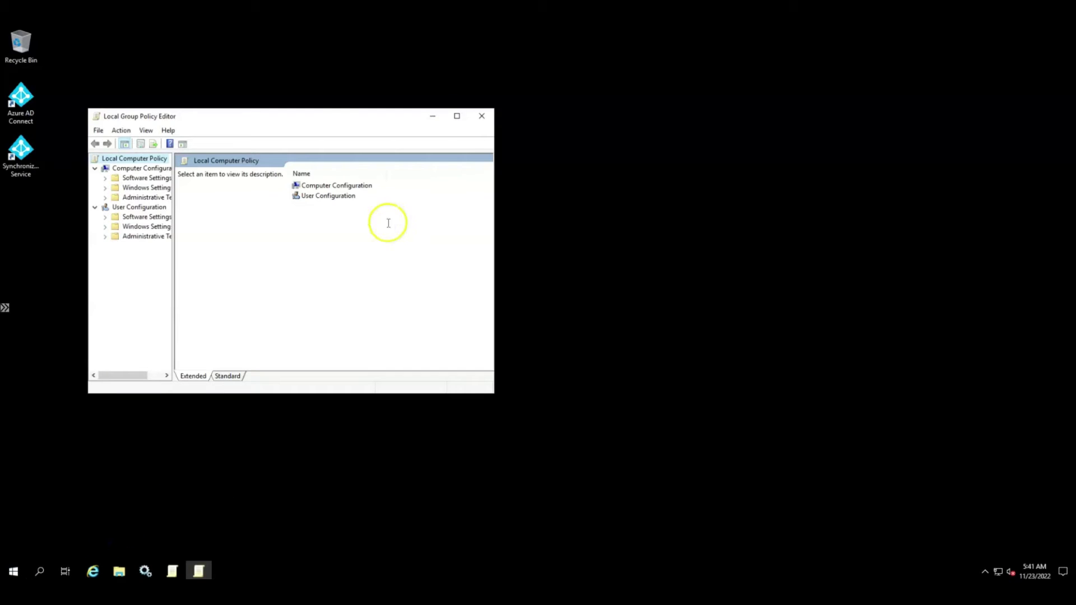
pyautogui.click(456, 116)
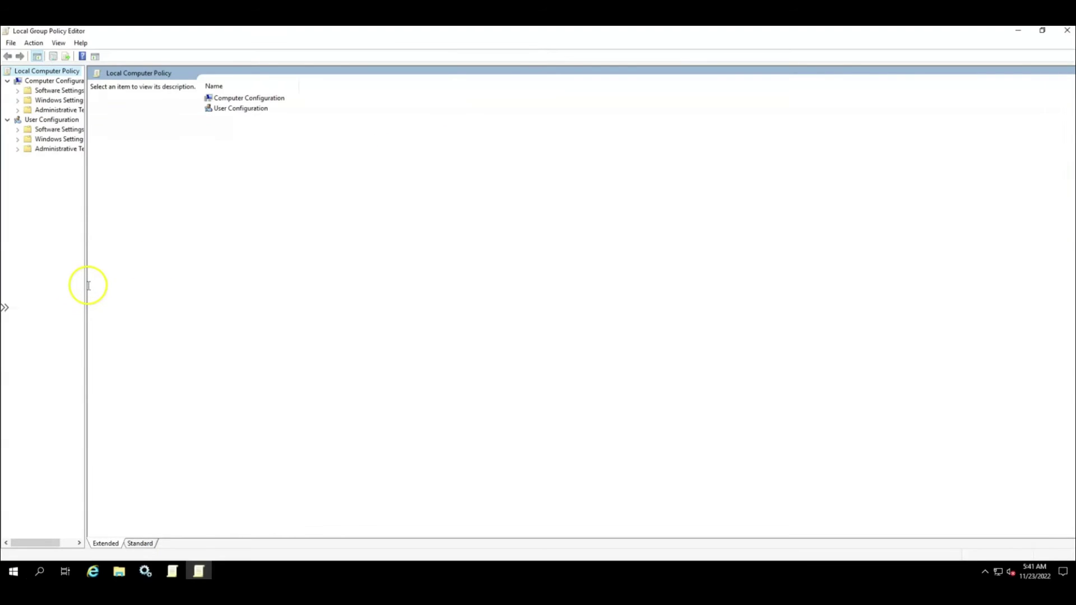
pyautogui.moveTo(87, 285); pyautogui.dragTo(209, 288)
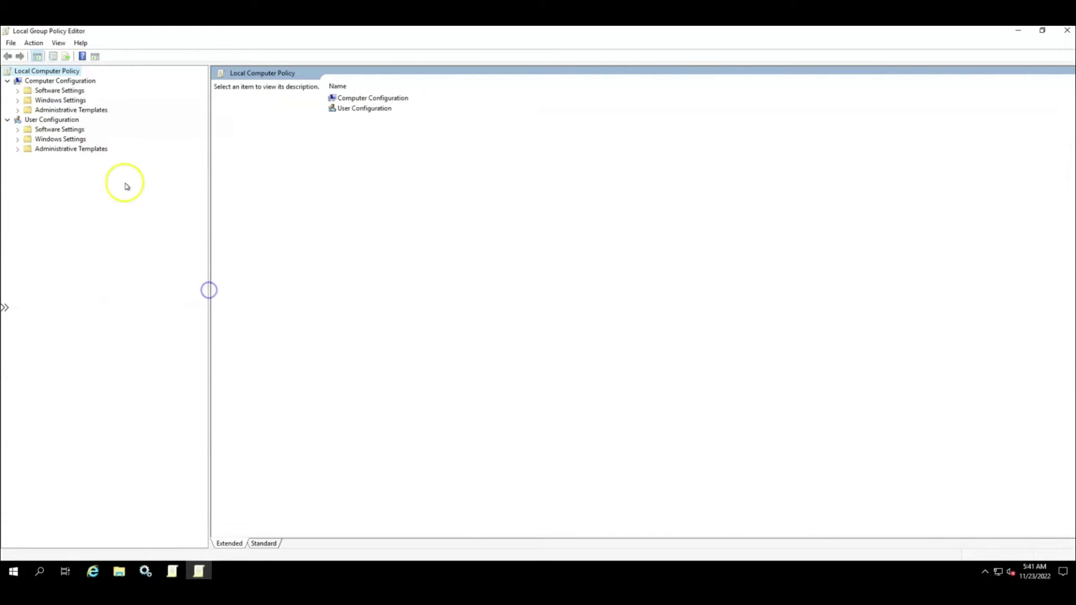
# - Expand Windows Settings > Security Settings > Local Policies and show User Rights Assignment
pyautogui.doubleClick(65, 101)
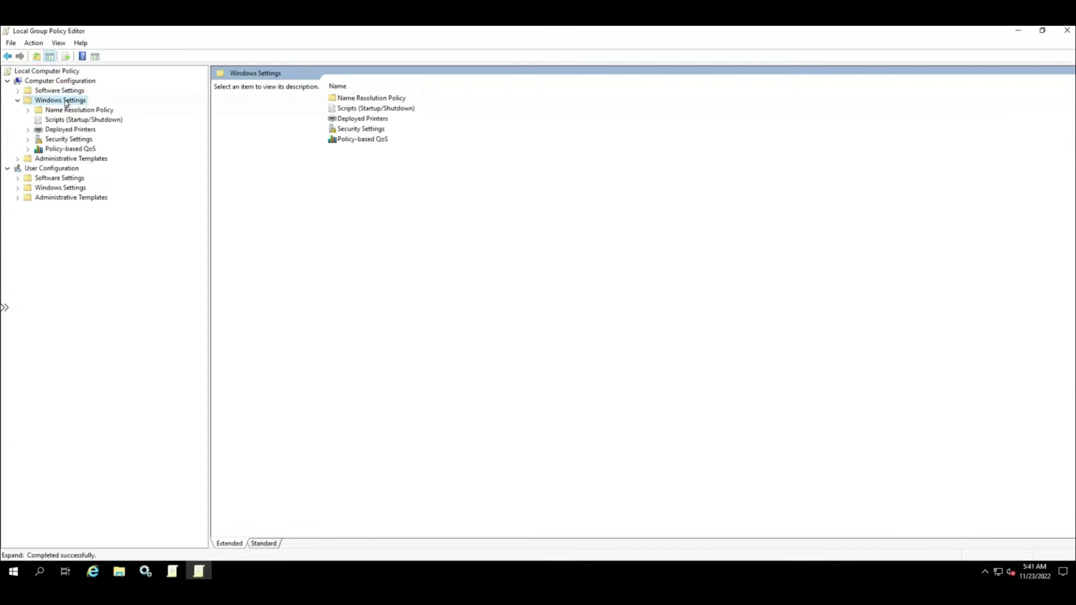
pyautogui.click(71, 139)
pyautogui.doubleClick(72, 140)
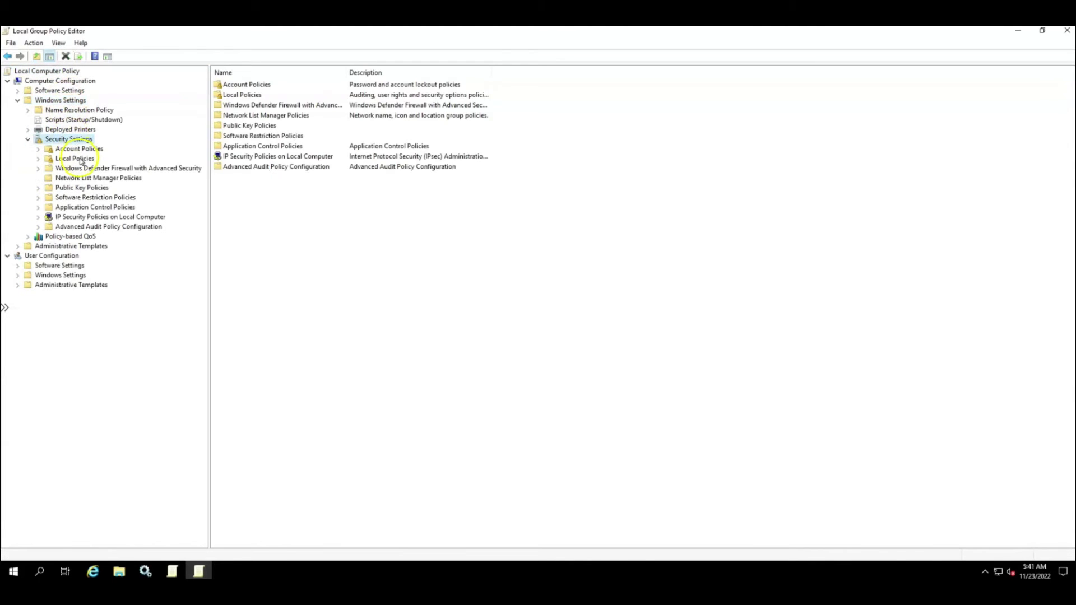
pyautogui.doubleClick(78, 160)
pyautogui.click(84, 178)
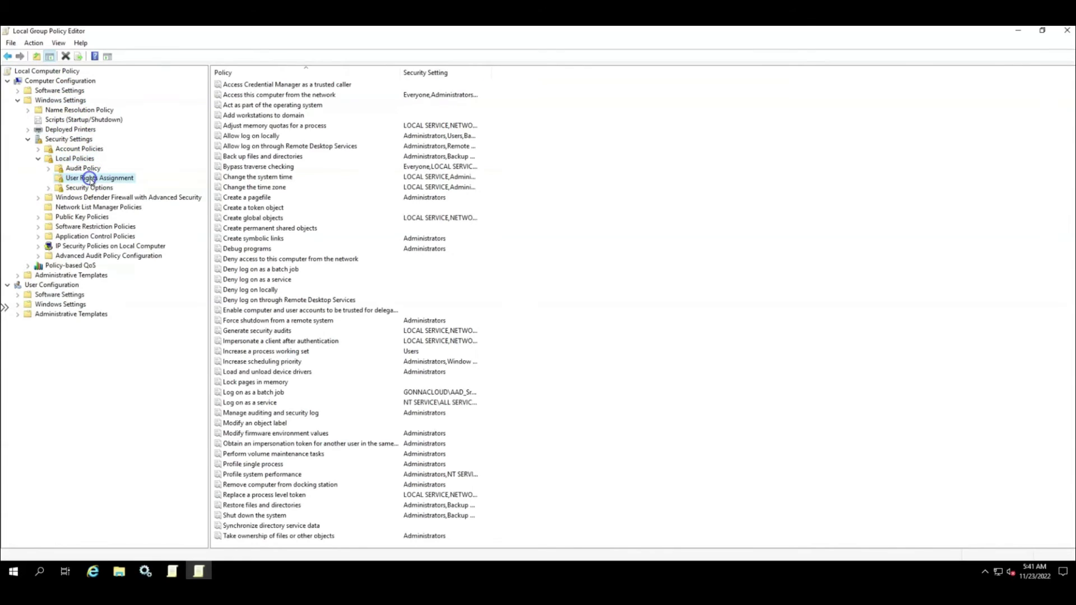
# - Widen the Security Setting column and review the log-on rights down to 'Log on as a service'
pyautogui.moveTo(488, 72); pyautogui.dragTo(602, 81)
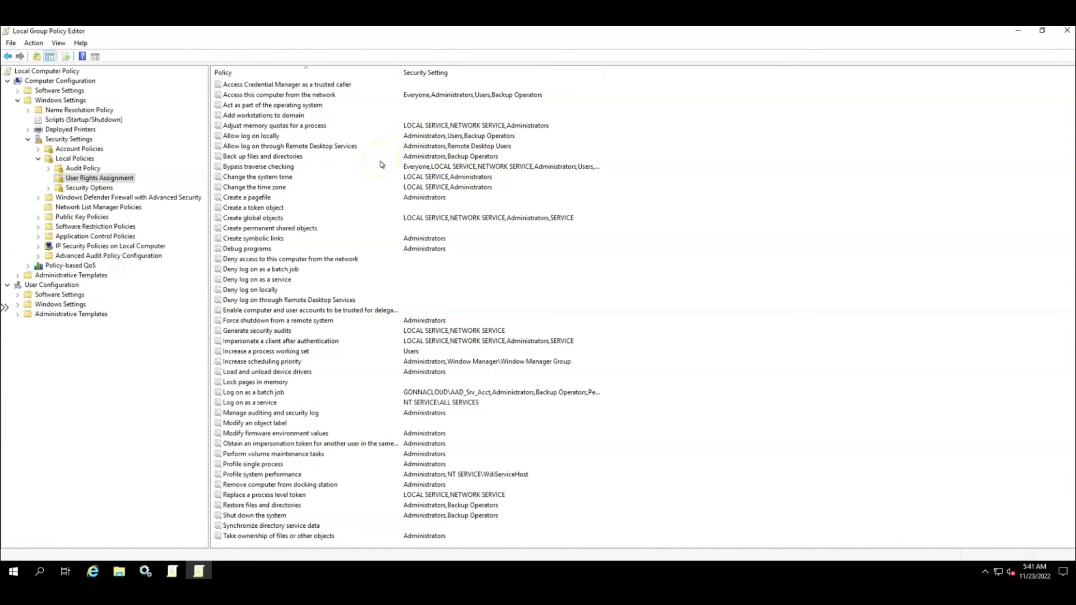
pyautogui.click(337, 137)
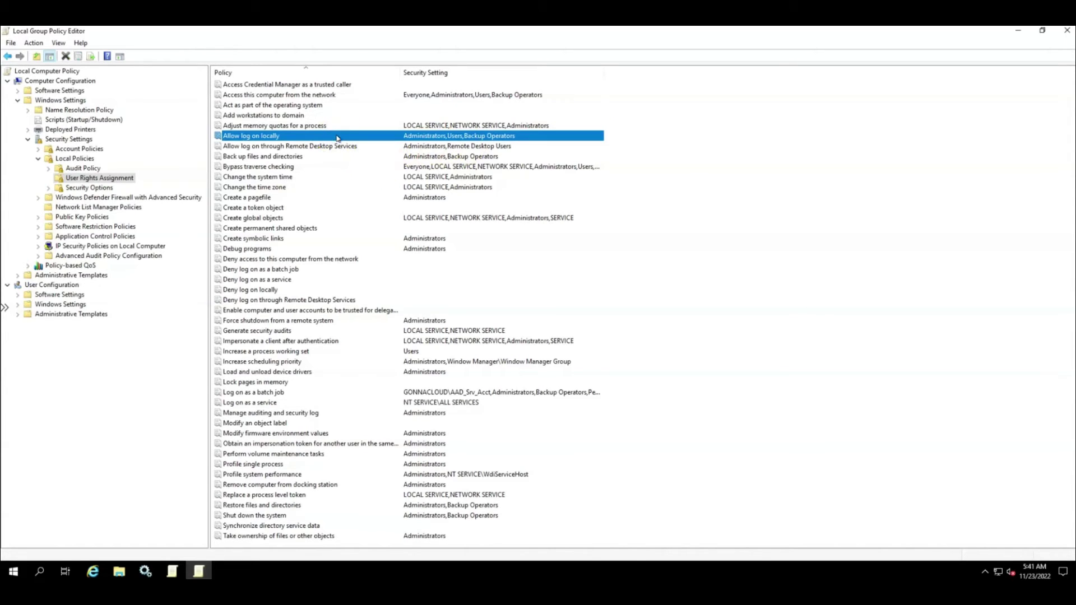
pyautogui.click(421, 138)
pyautogui.click(451, 141)
pyautogui.click(318, 394)
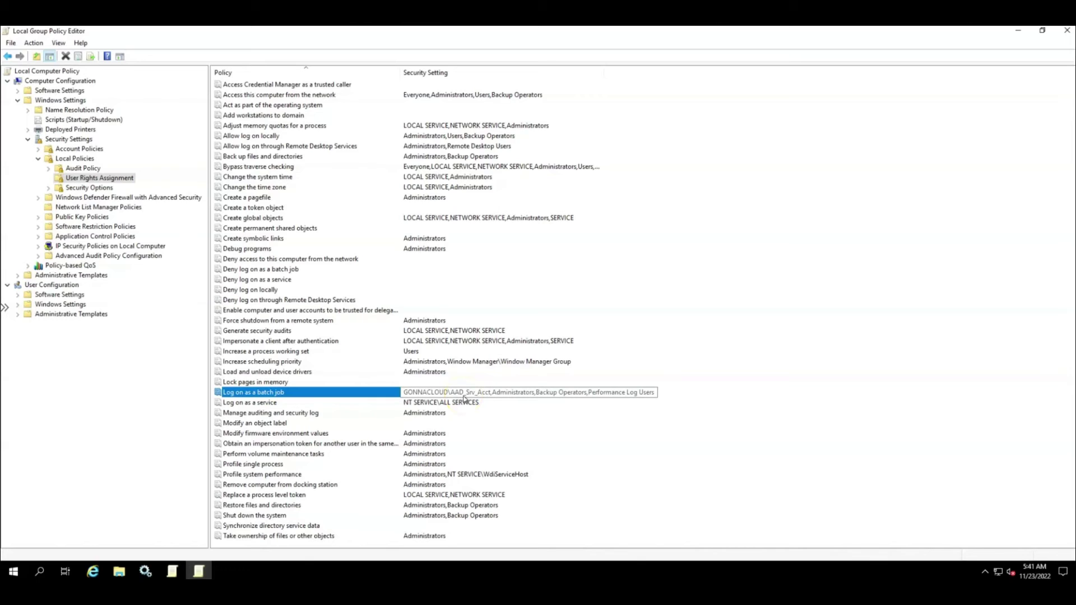
pyautogui.click(435, 402)
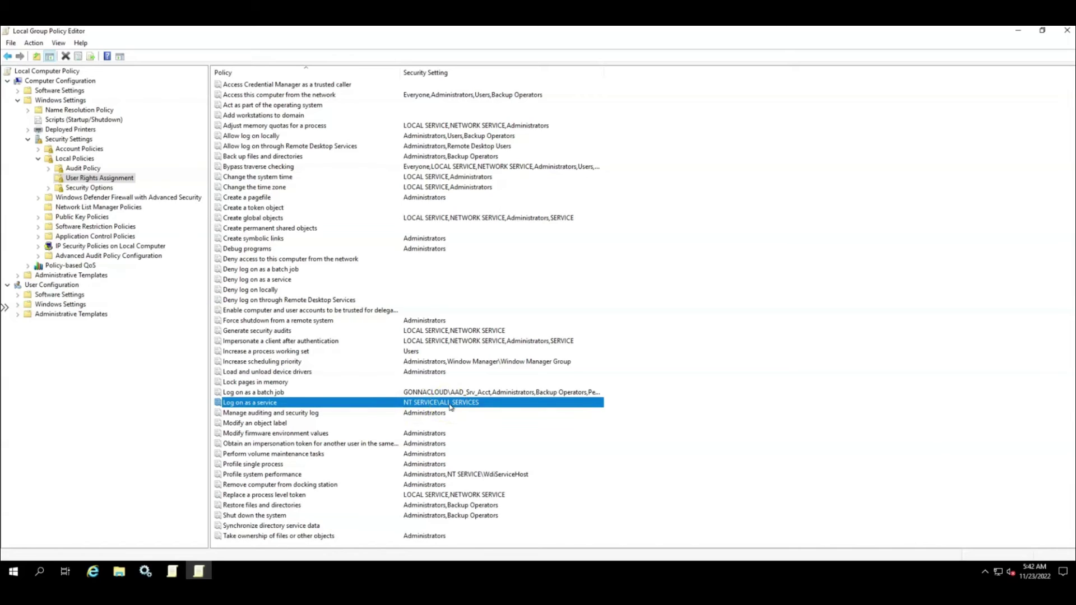
# - Add the Azure AD sync service account to 'Log on as a service', apply, and minimise the editor
pyautogui.doubleClick(287, 404)
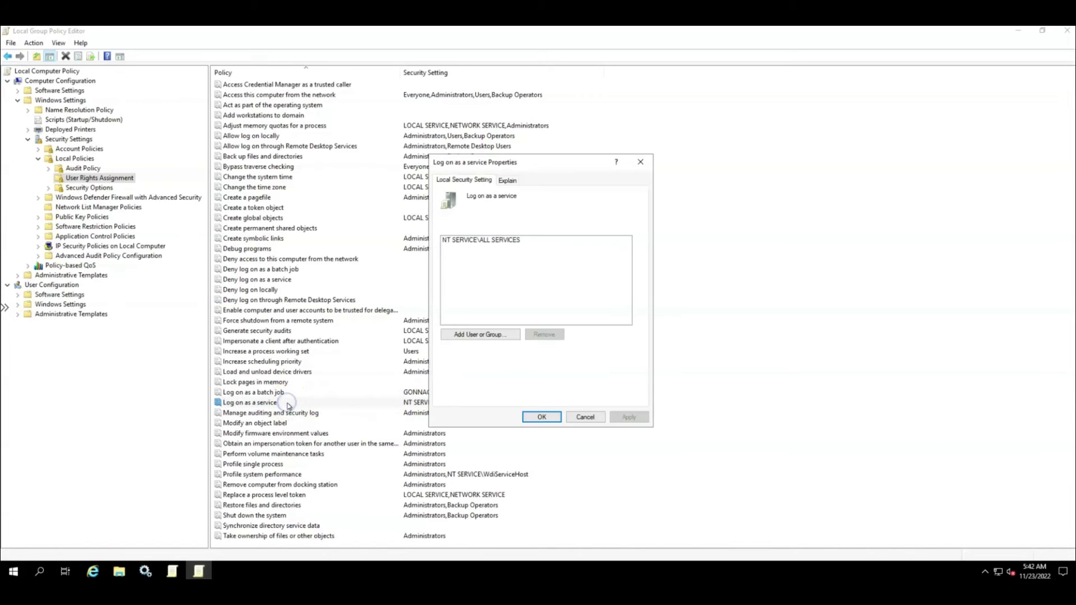
pyautogui.click(476, 336)
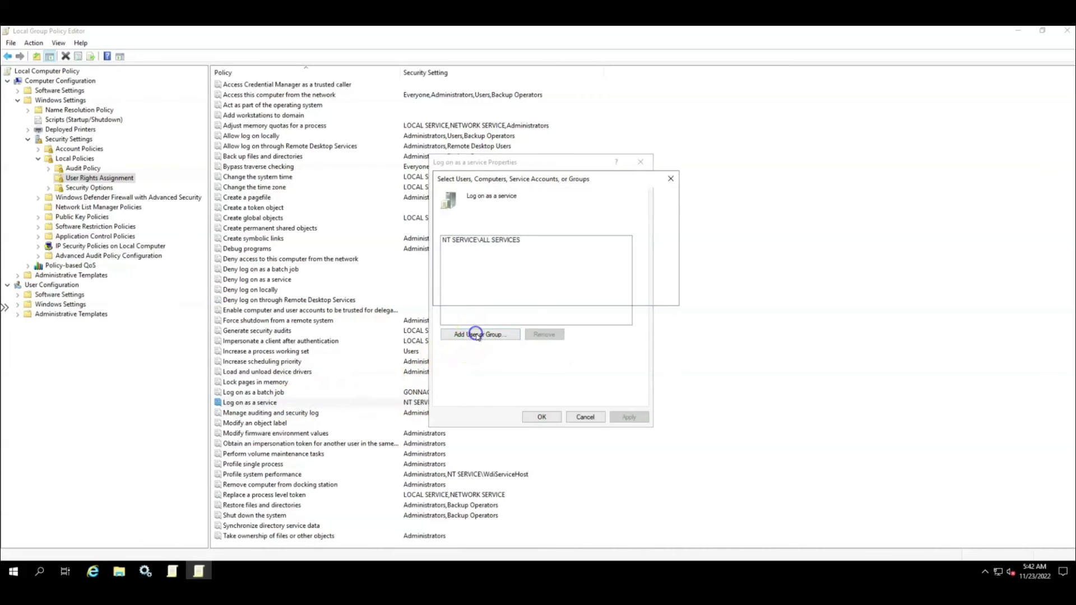
pyautogui.write('aad_srv_acct')
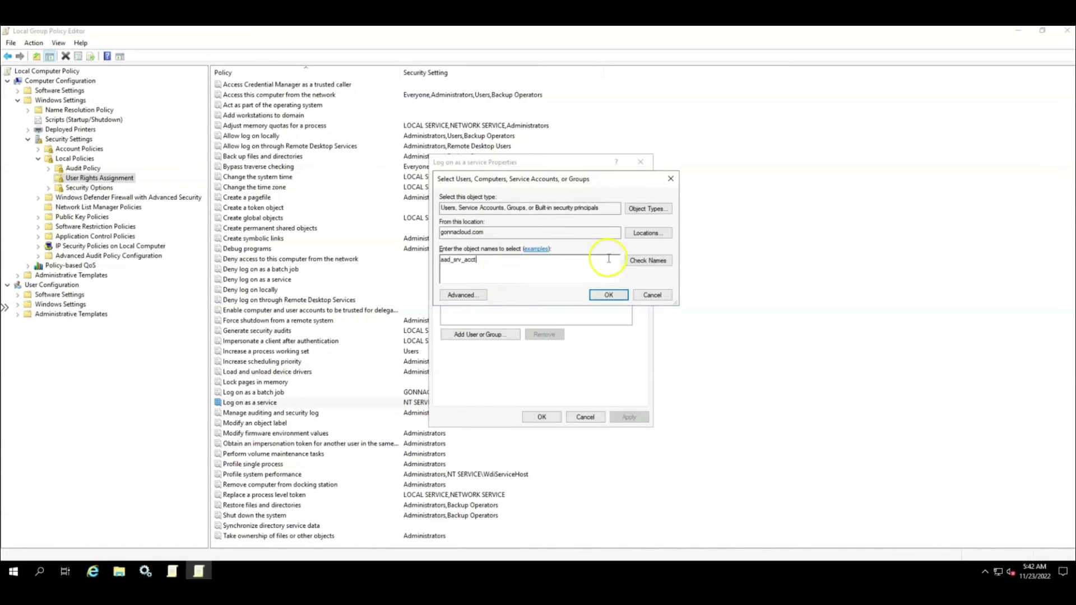
pyautogui.click(645, 261)
pyautogui.click(609, 295)
pyautogui.click(623, 417)
pyautogui.click(542, 417)
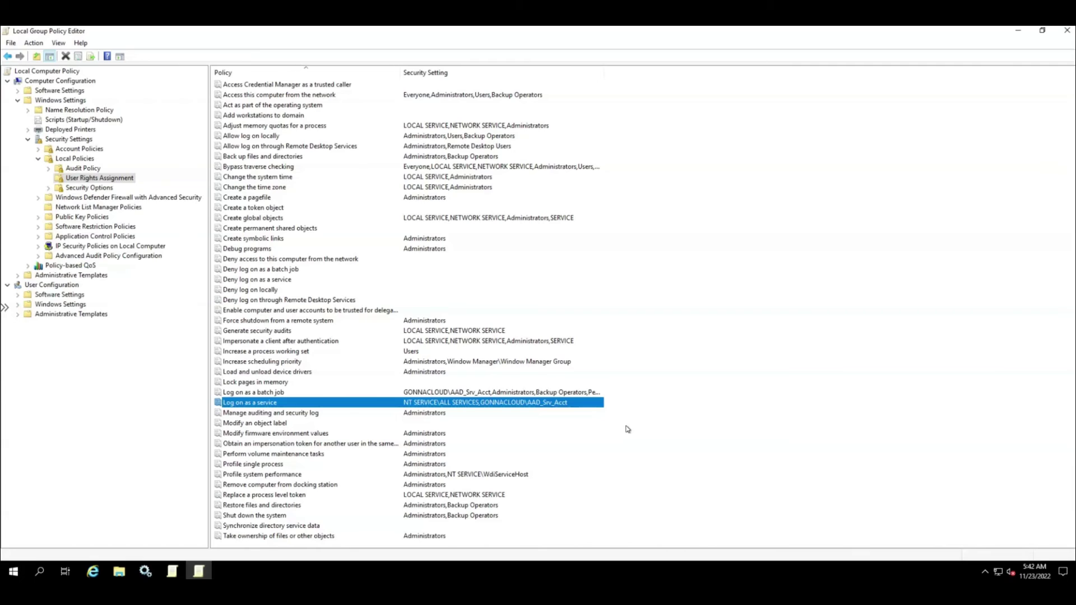
pyautogui.click(1023, 31)
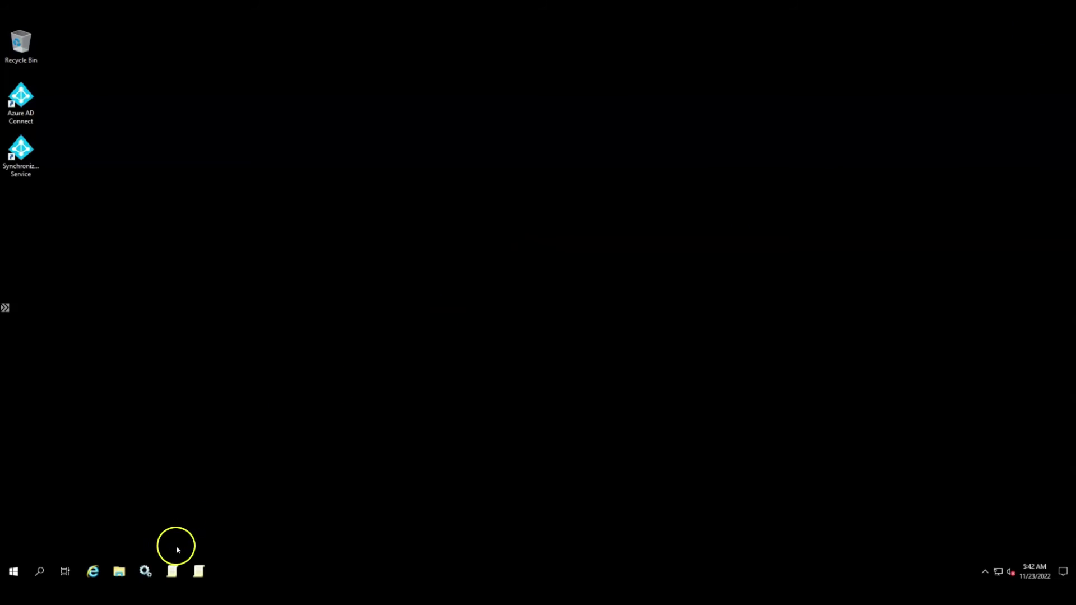
# - Start Microsoft Azure AD Sync from the Services list, then restore Event Viewer to see event 906
pyautogui.click(145, 571)
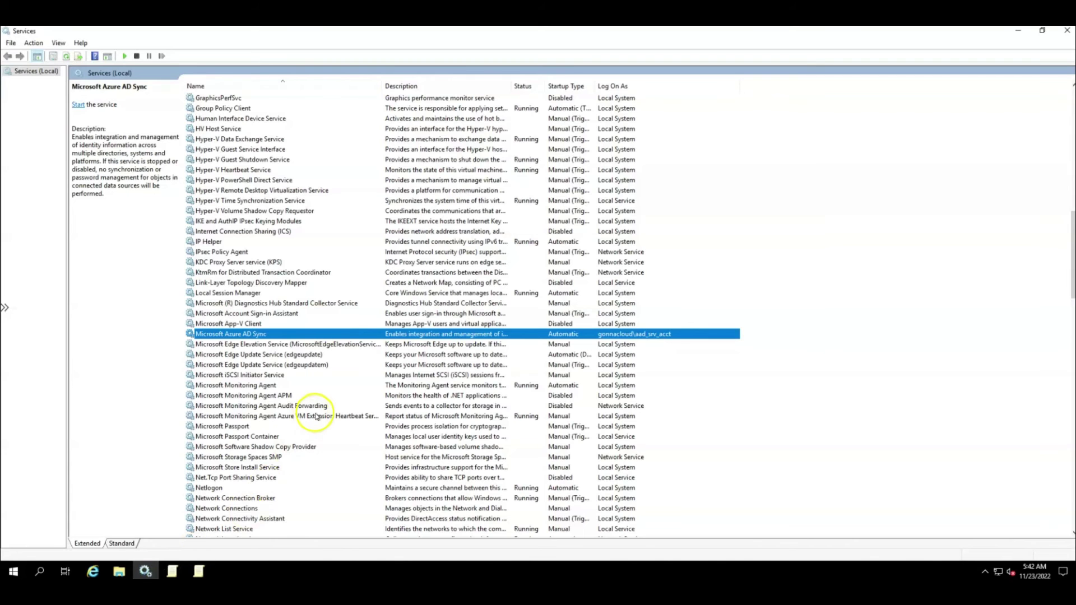
pyautogui.click(309, 334)
pyautogui.rightClick(308, 334)
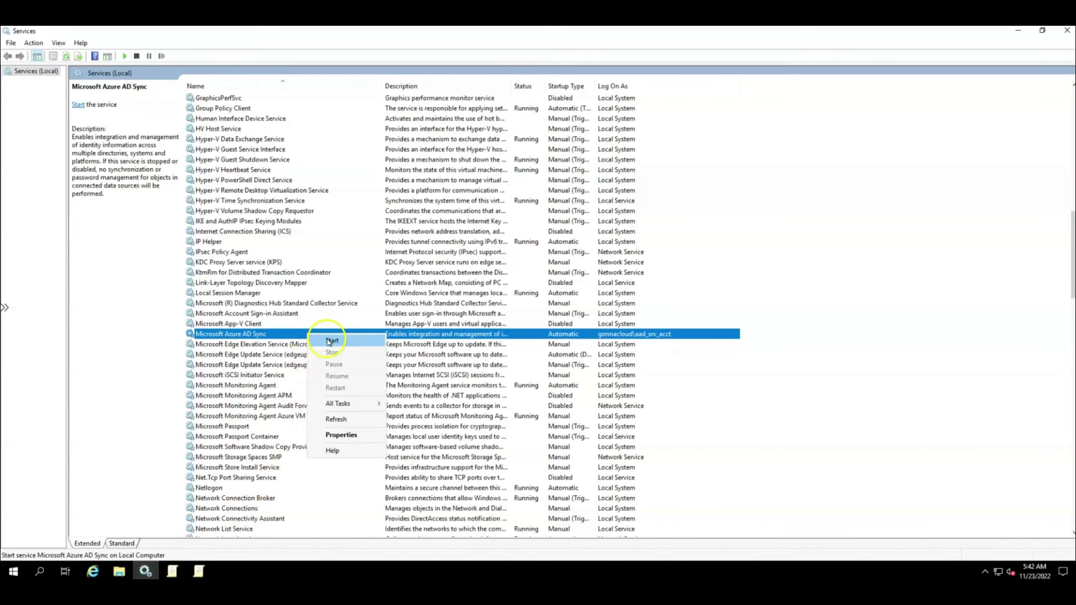
pyautogui.click(327, 343)
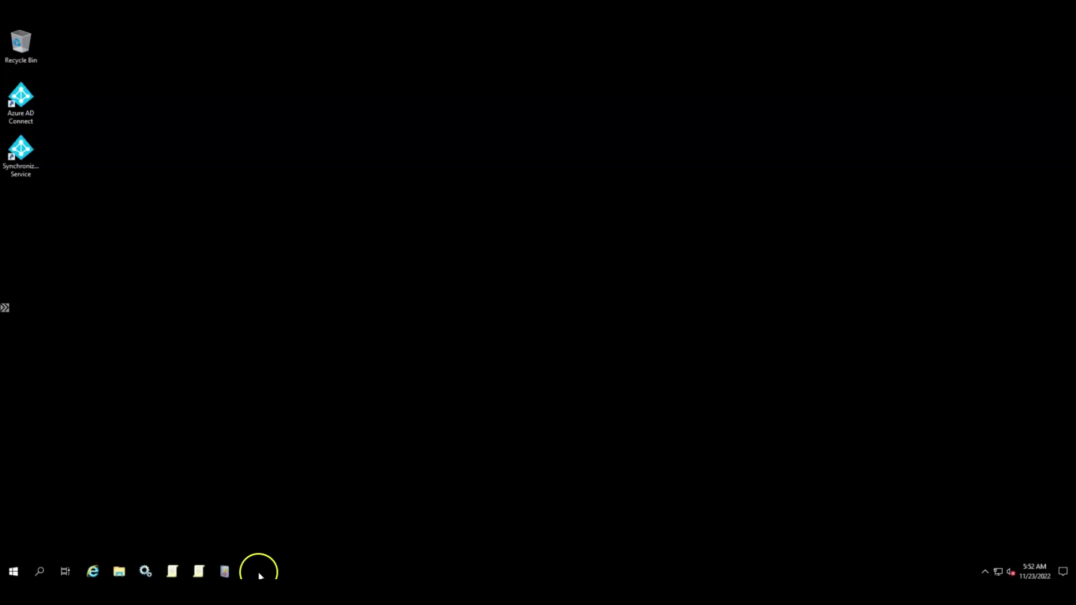
pyautogui.click(225, 570)
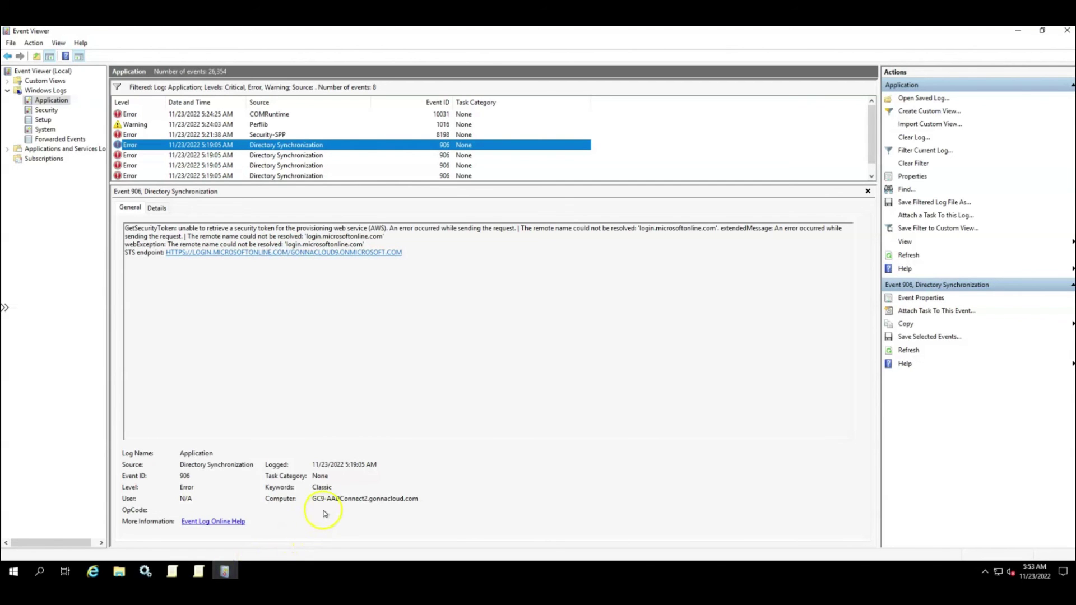